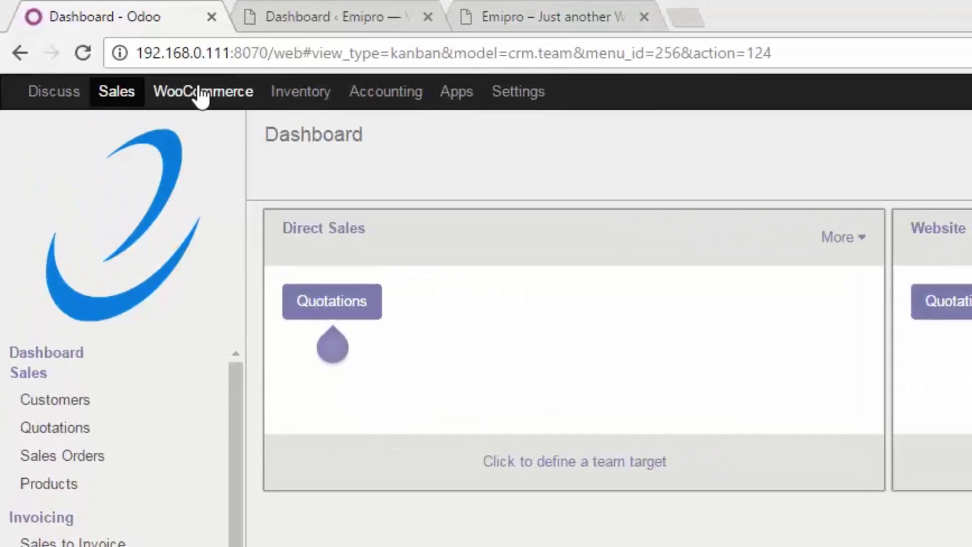
# - Open WooCommerce > Payment > Payment Gateway to find the gateway list empty
pyautogui.click(201, 94)
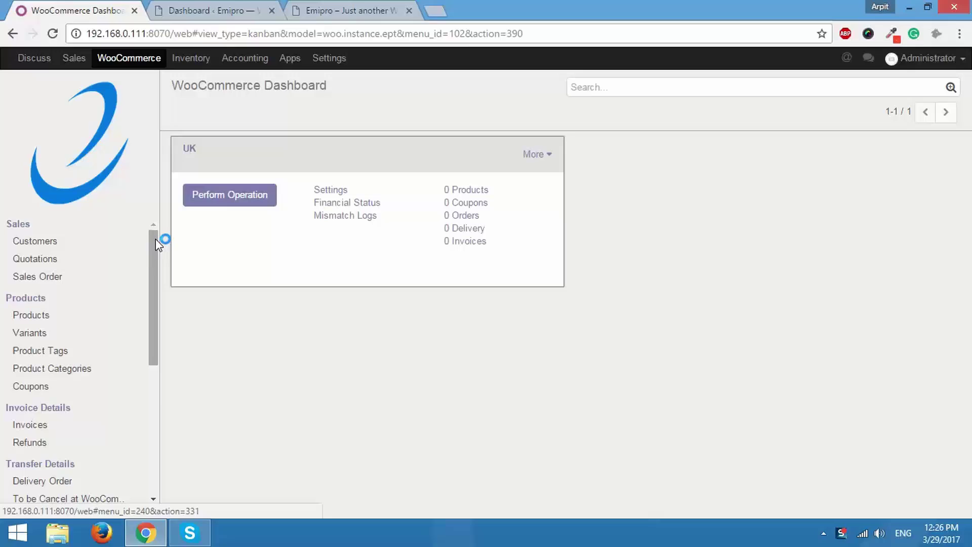
pyautogui.moveTo(171, 261); pyautogui.dragTo(175, 390)
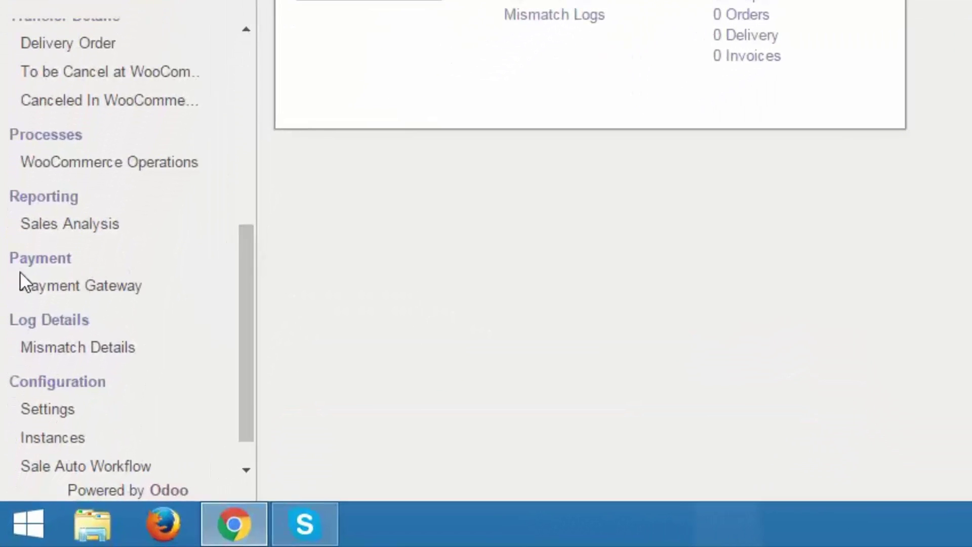
pyautogui.click(133, 294)
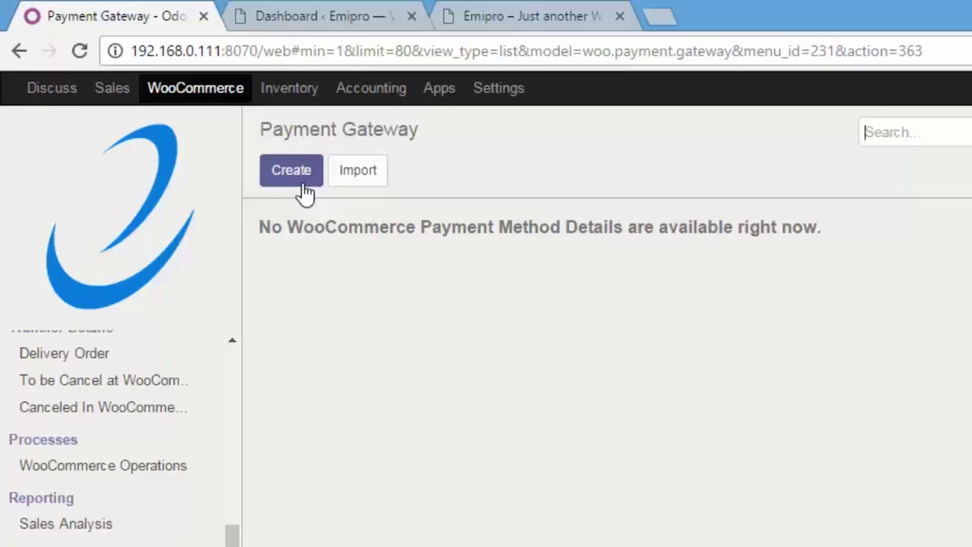
# - Start a new payment gateway record linked to the UK instance
pyautogui.click(294, 170)
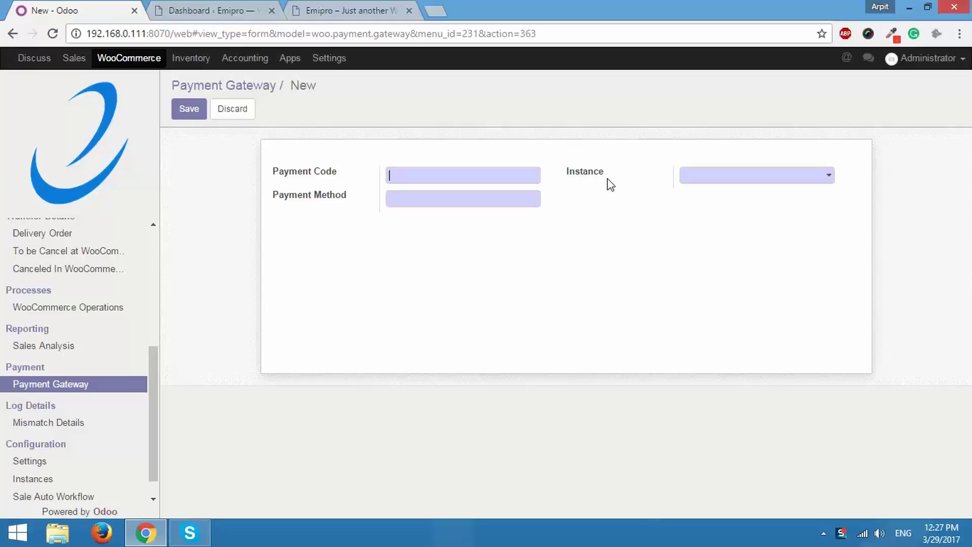
pyautogui.click(748, 177)
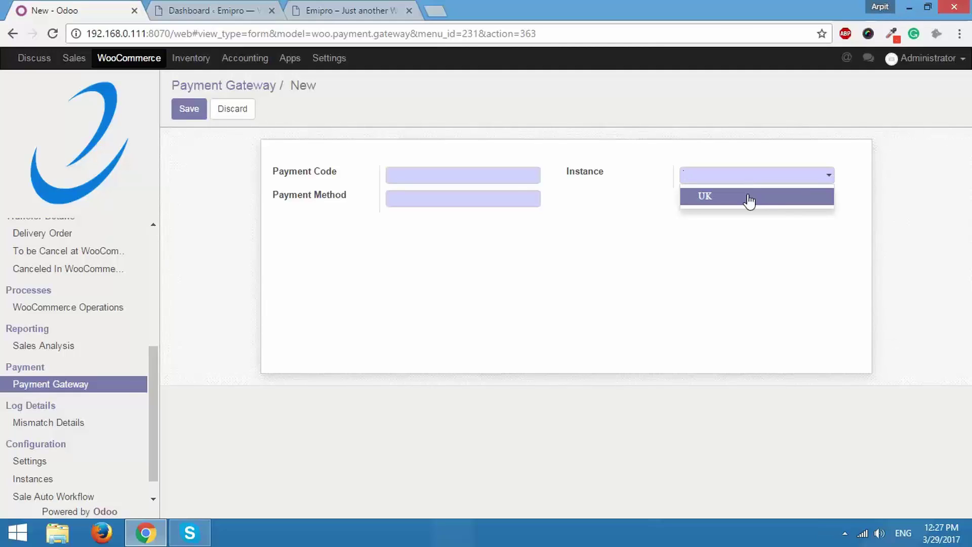
pyautogui.click(748, 198)
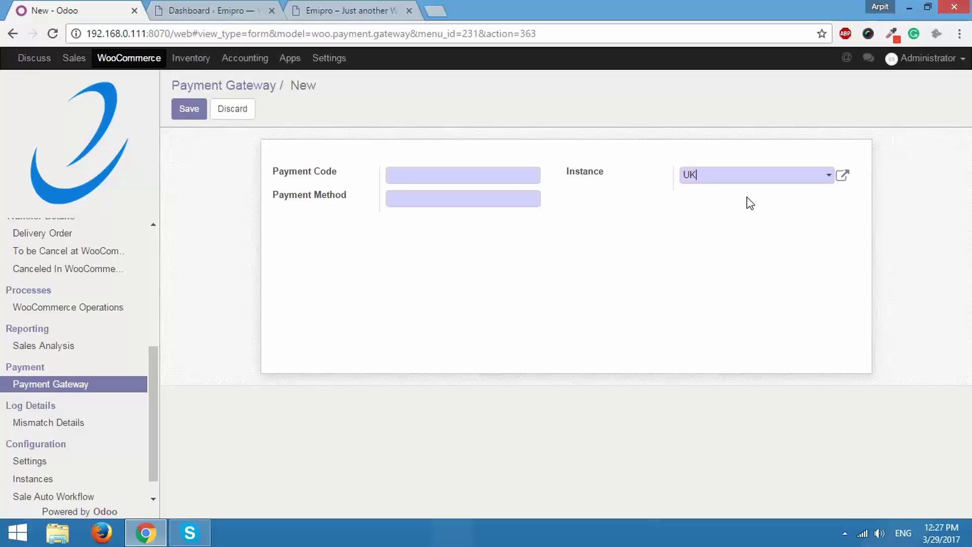
pyautogui.moveTo(332, 178)
# - In WordPress, go to WooCommerce Checkout settings and select the 'cod' gateway ID
pyautogui.click(203, 11)
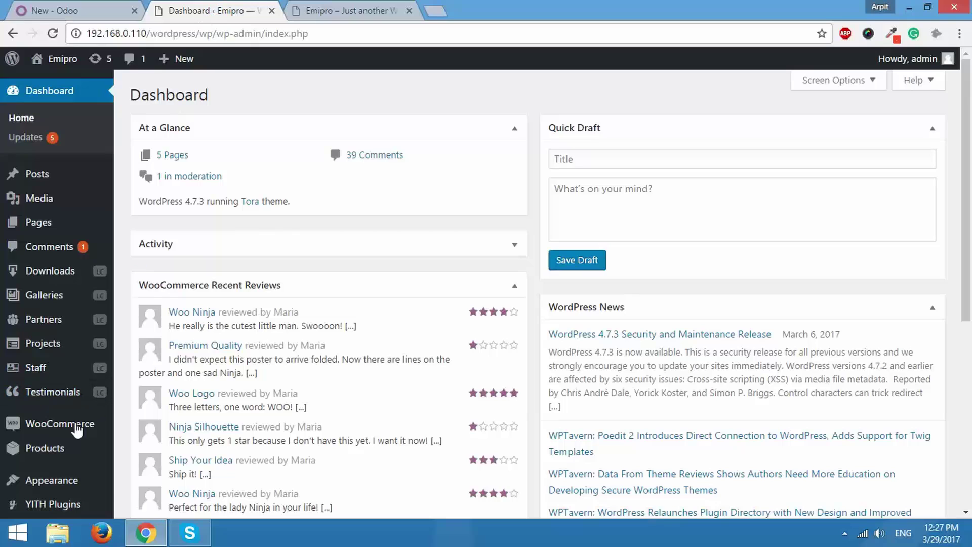
pyautogui.moveTo(74, 424)
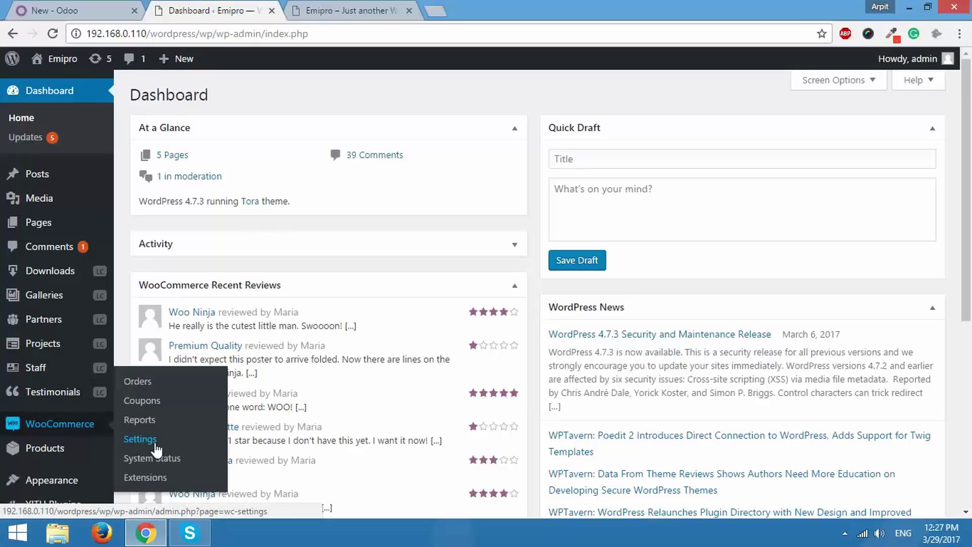
pyautogui.click(154, 441)
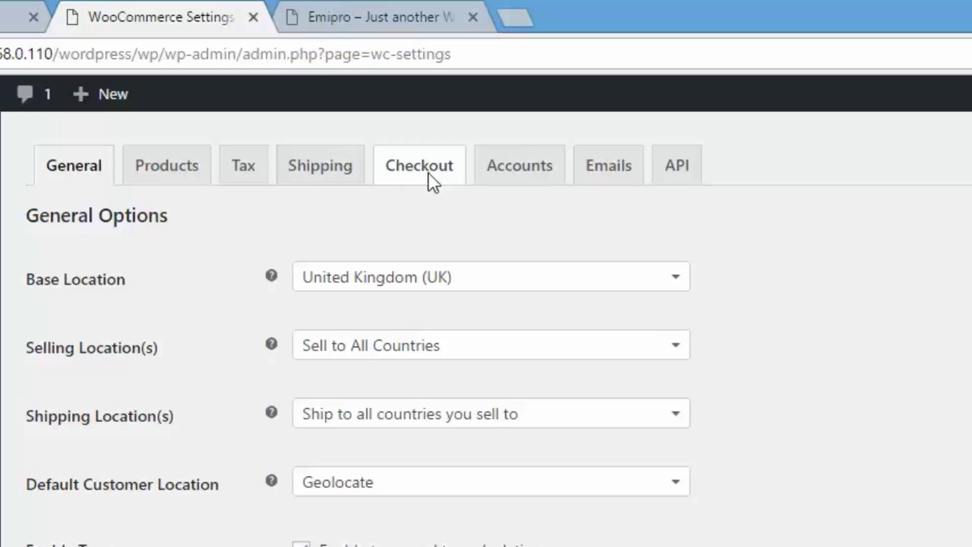
pyautogui.click(427, 172)
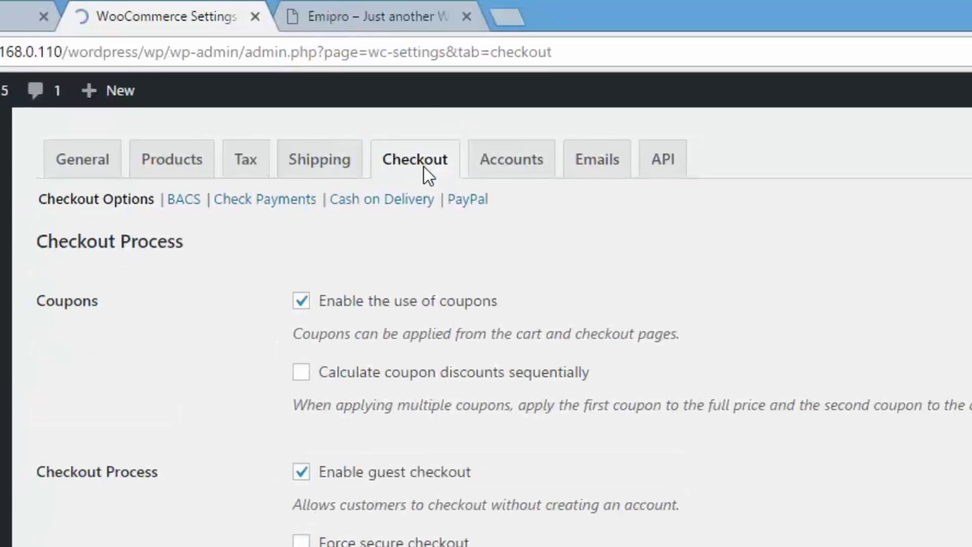
pyautogui.scroll(-6, 486, 294)
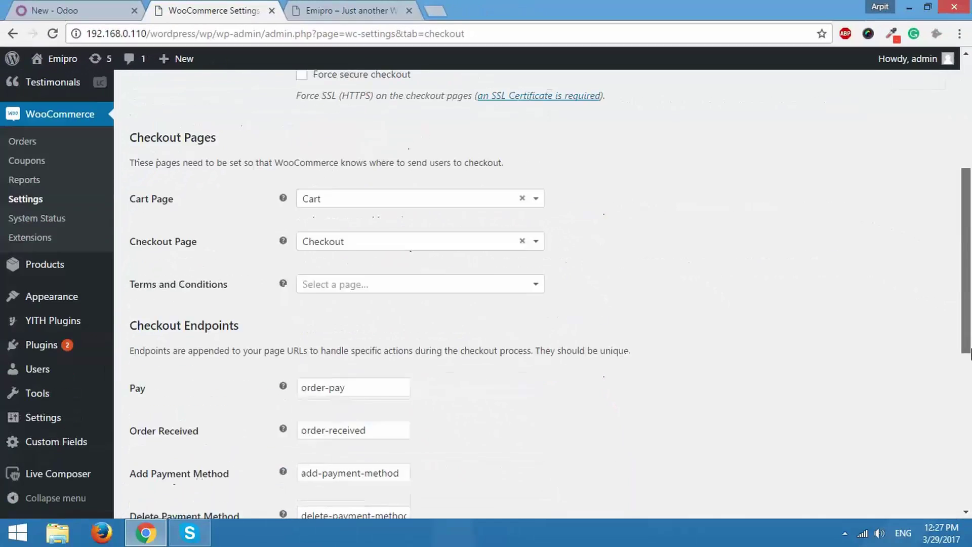
pyautogui.scroll(-8, 970, 354)
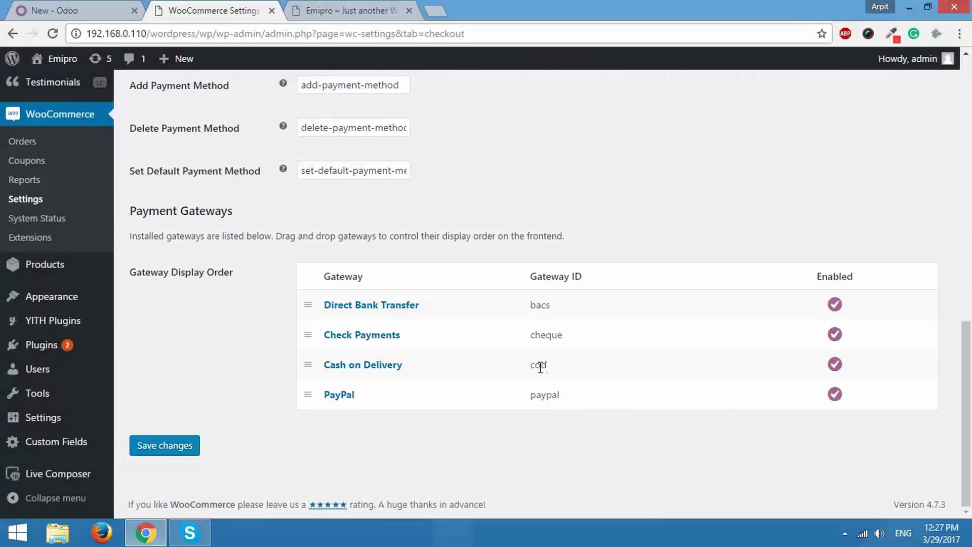
pyautogui.doubleClick(544, 366)
# - Fill in Payment Method 'Cash on Delivery' with code cod for UK and save
pyautogui.click(115, 7)
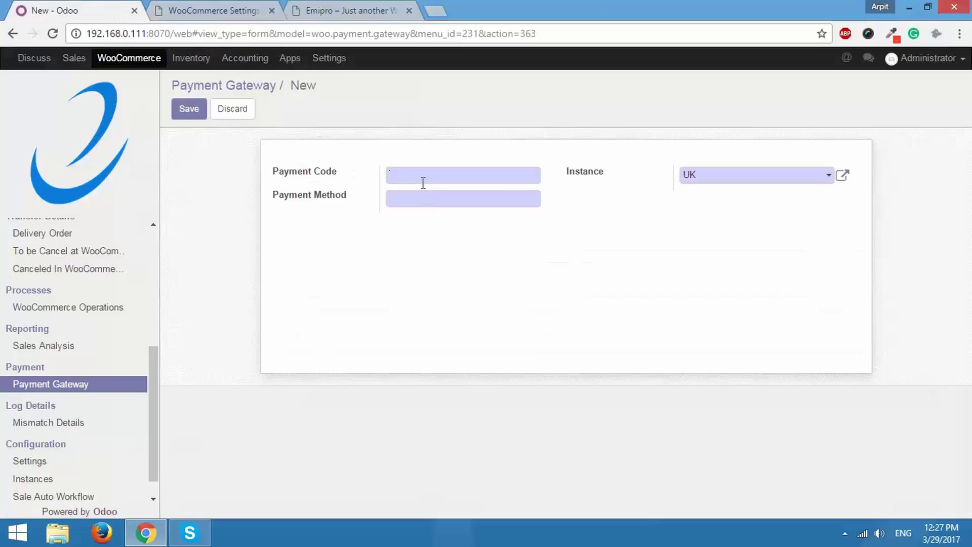
pyautogui.click(247, 6)
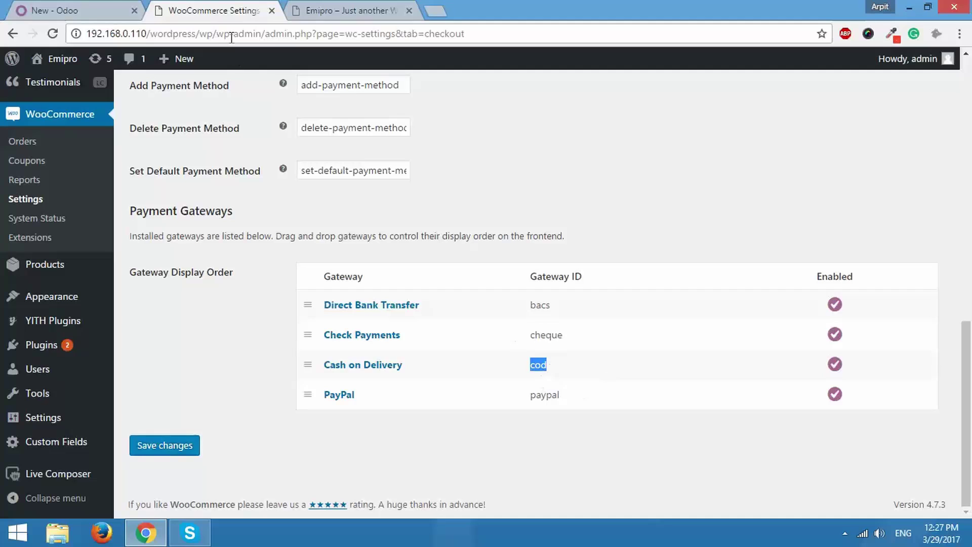
pyautogui.click(106, 7)
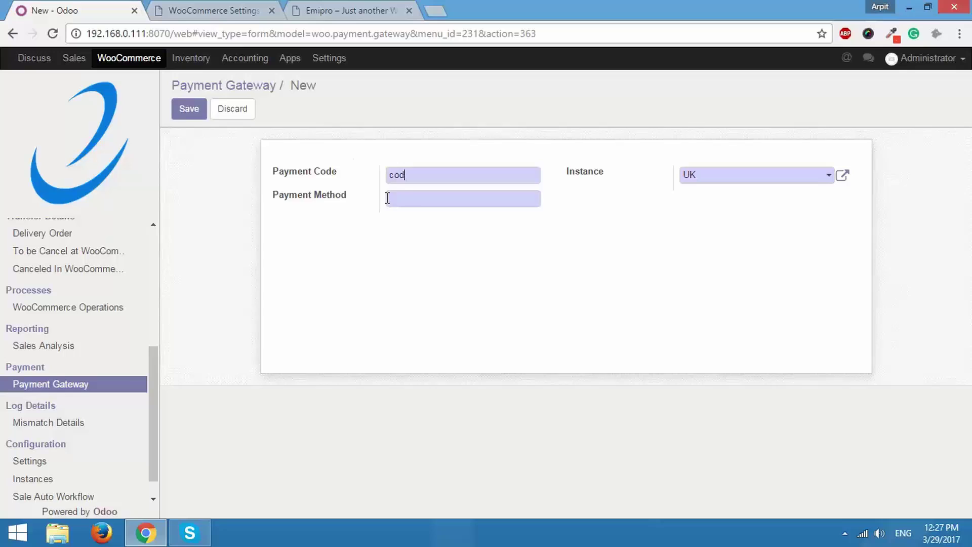
pyautogui.click(410, 196)
pyautogui.write('Cash on Delivery')
pyautogui.click(217, 10)
pyautogui.click(70, 7)
pyautogui.click(188, 112)
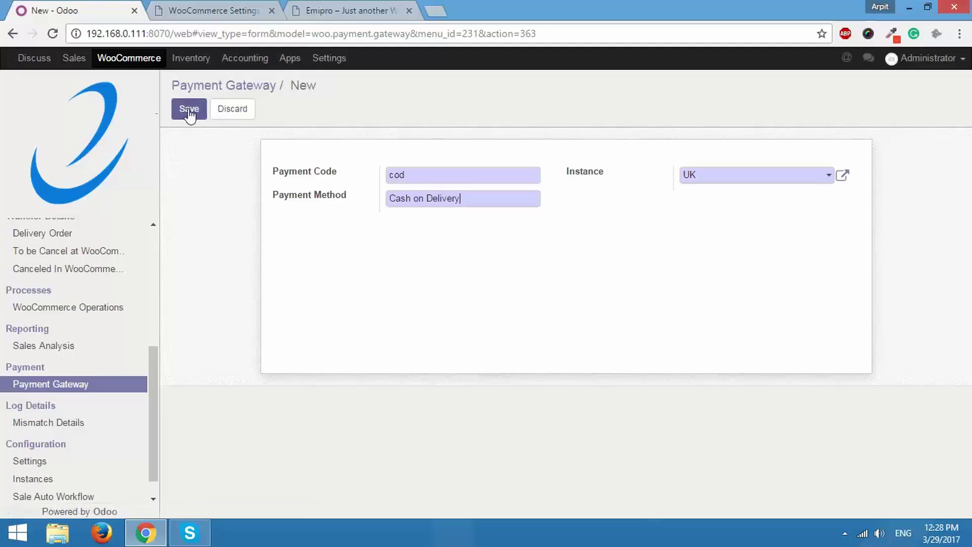
# - Start a second gateway and paste 'paypal' from WooCommerce as its Payment Code
pyautogui.click(94, 391)
pyautogui.click(187, 113)
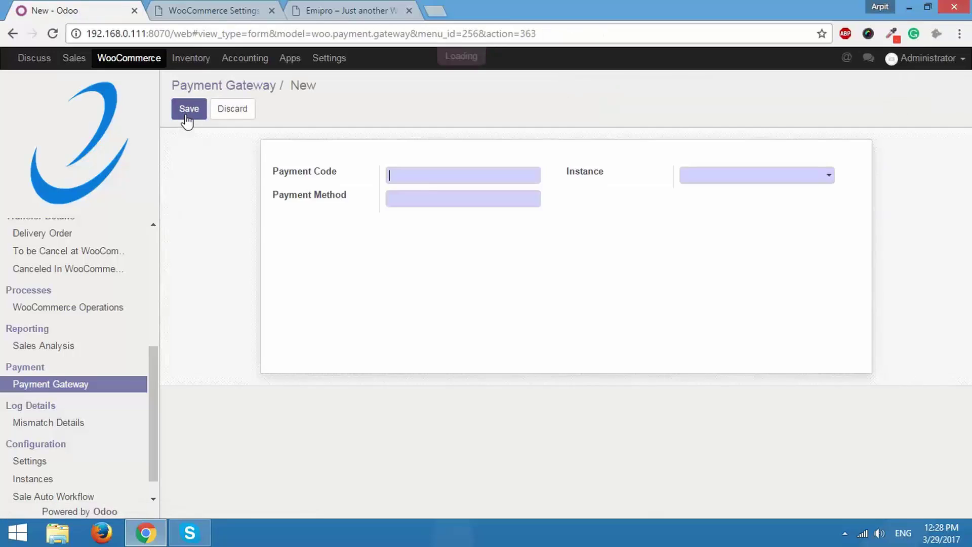
pyautogui.click(254, 13)
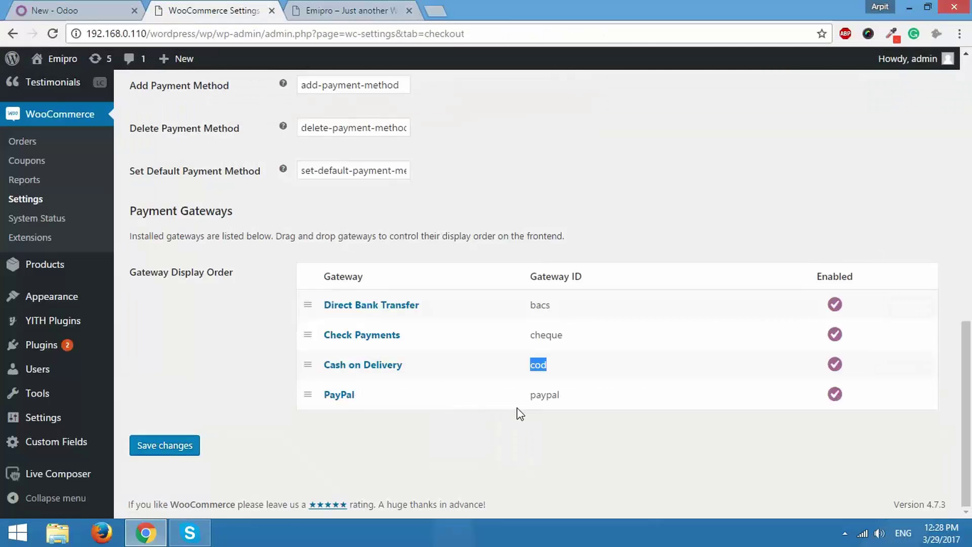
pyautogui.moveTo(532, 395); pyautogui.dragTo(562, 396)
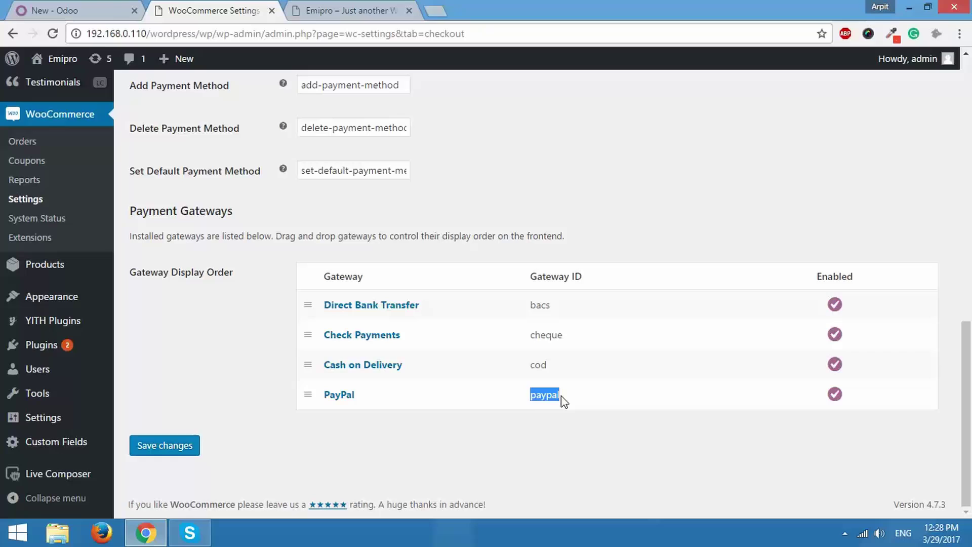
pyautogui.hotkey('ctrl', 'c')
pyautogui.click(96, 8)
pyautogui.hotkey('ctrl', 'v')
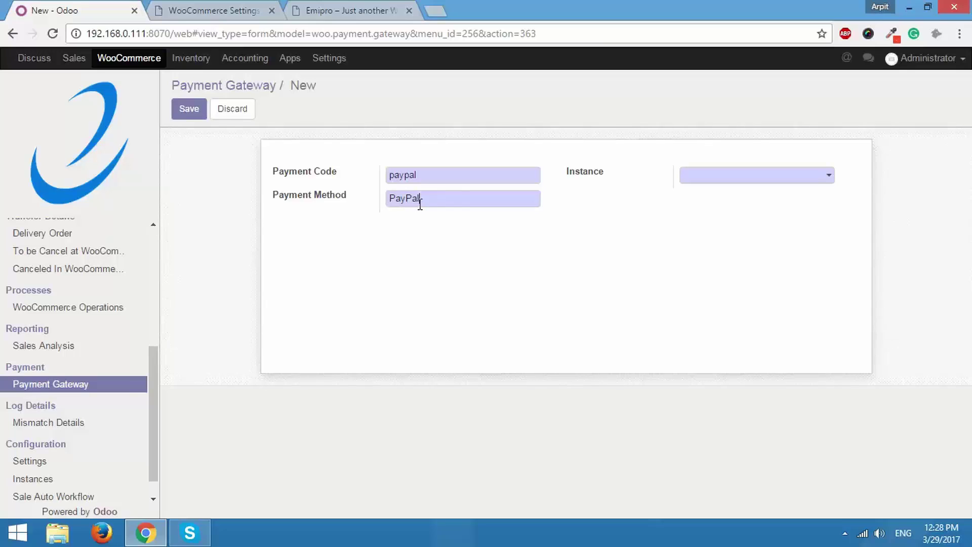
# - Link the PayPal gateway to the UK instance and save it
pyautogui.click(788, 176)
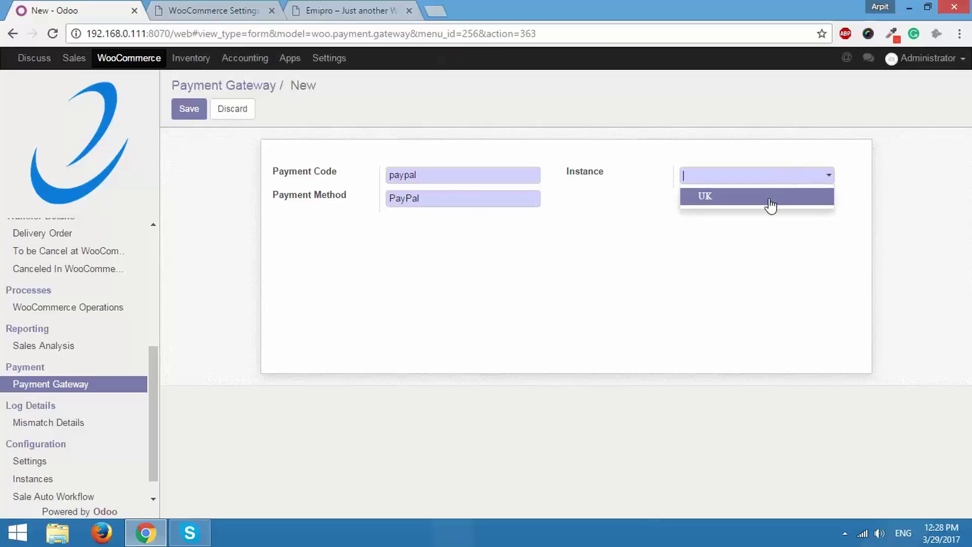
pyautogui.click(769, 204)
pyautogui.click(190, 109)
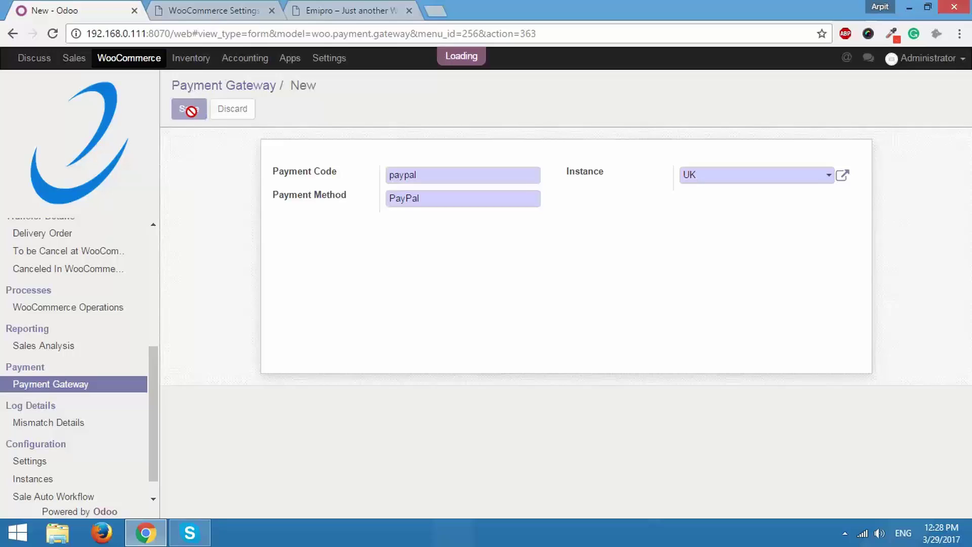
pyautogui.click(88, 386)
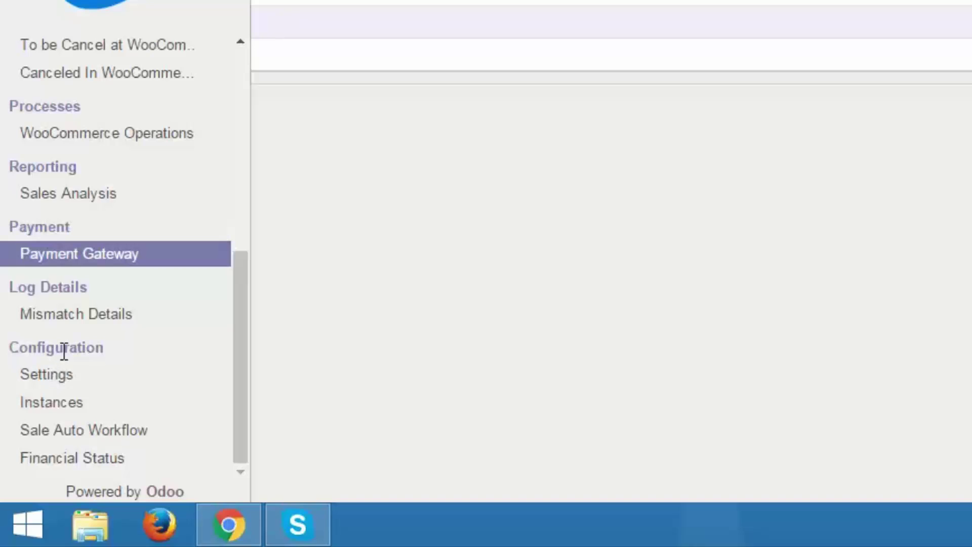
# - Open Configuration > Financial Status in the WooCommerce sidebar
pyautogui.click(61, 460)
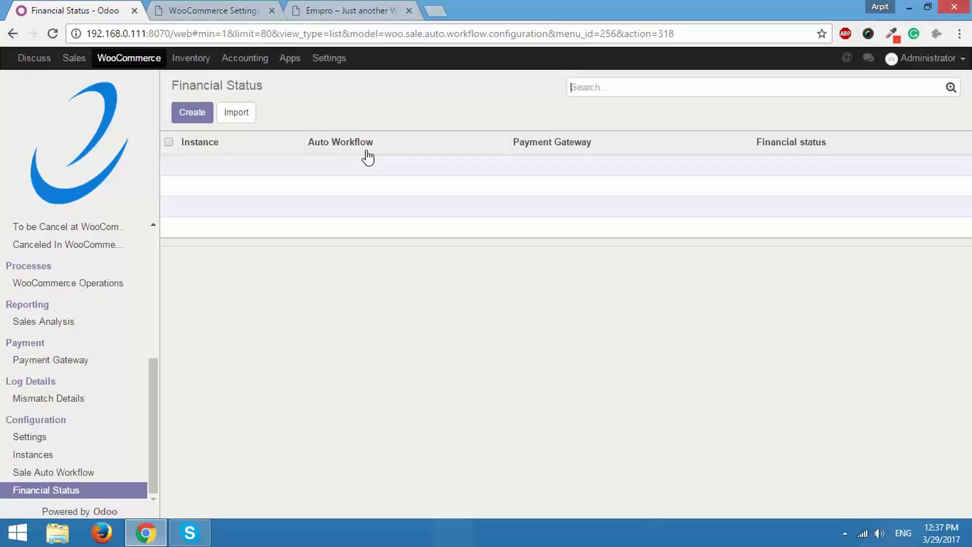
pyautogui.click(76, 473)
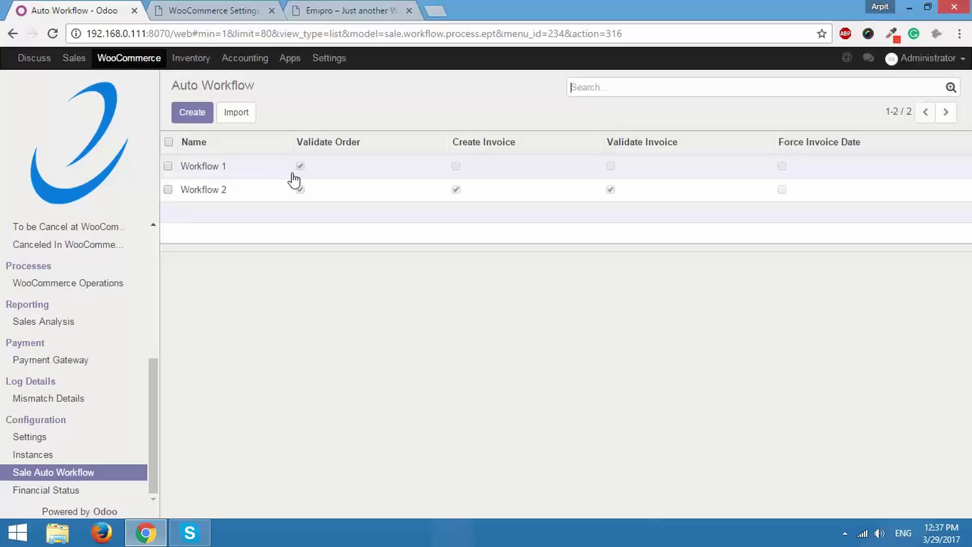
pyautogui.click(250, 172)
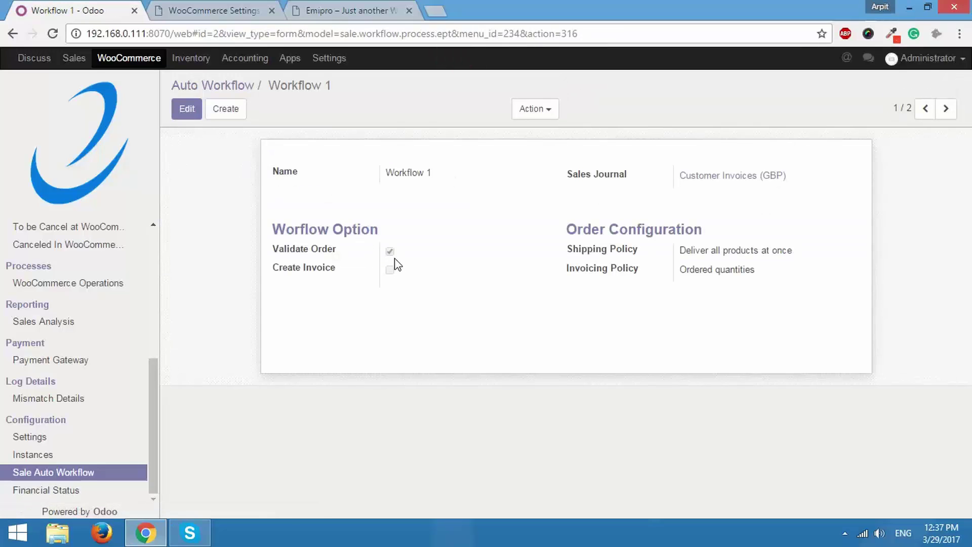
pyautogui.click(102, 473)
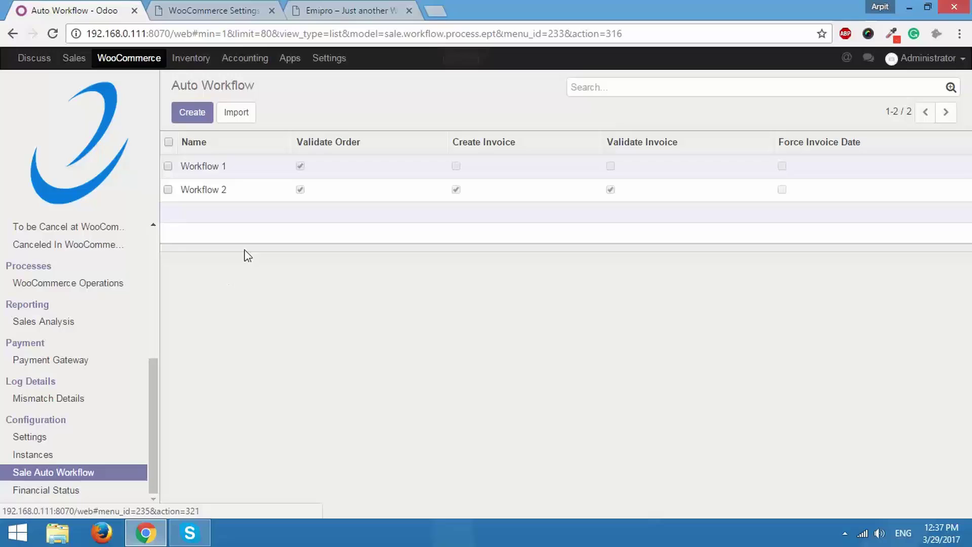
pyautogui.click(260, 193)
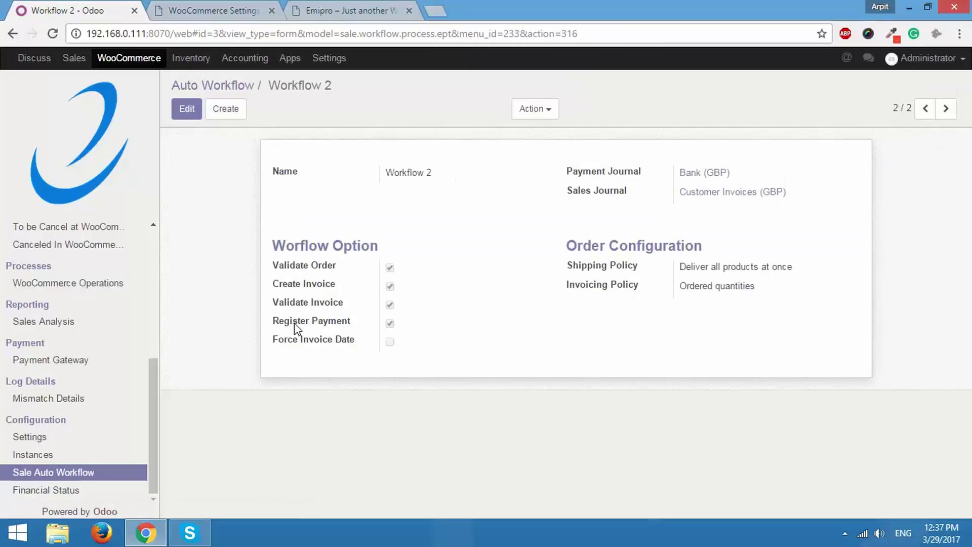
pyautogui.click(84, 491)
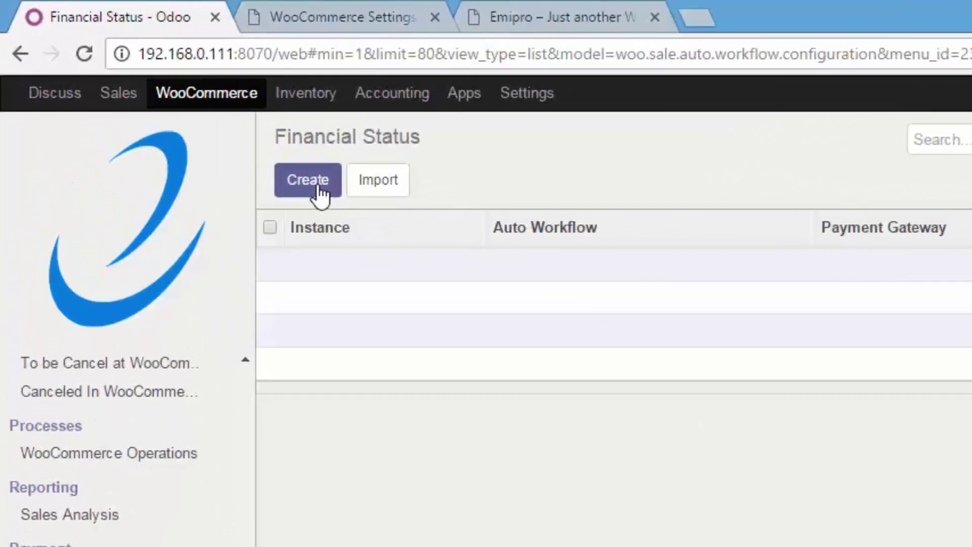
# - Add and save a row: UK, Workflow 1, Cash on Delivery, 'The finances have been not paid'
pyautogui.click(319, 190)
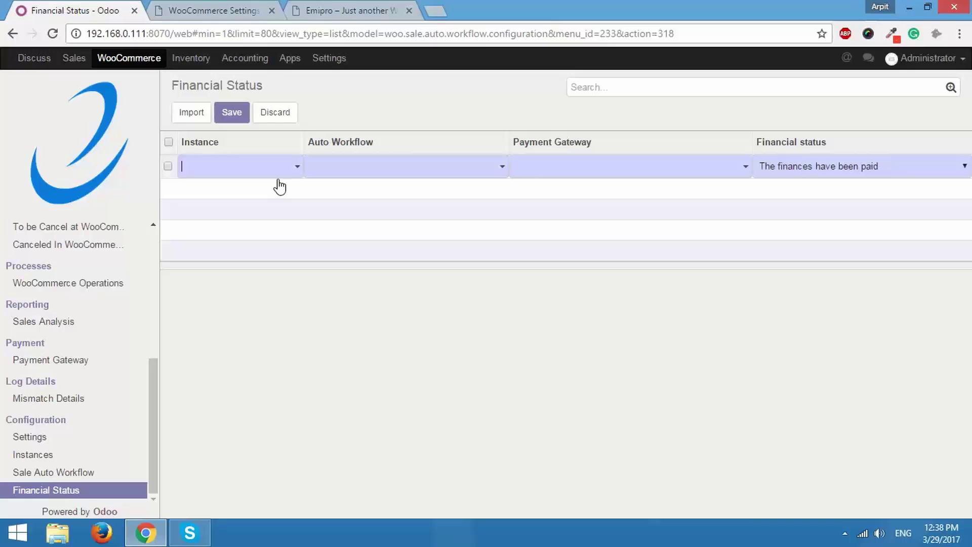
pyautogui.click(276, 168)
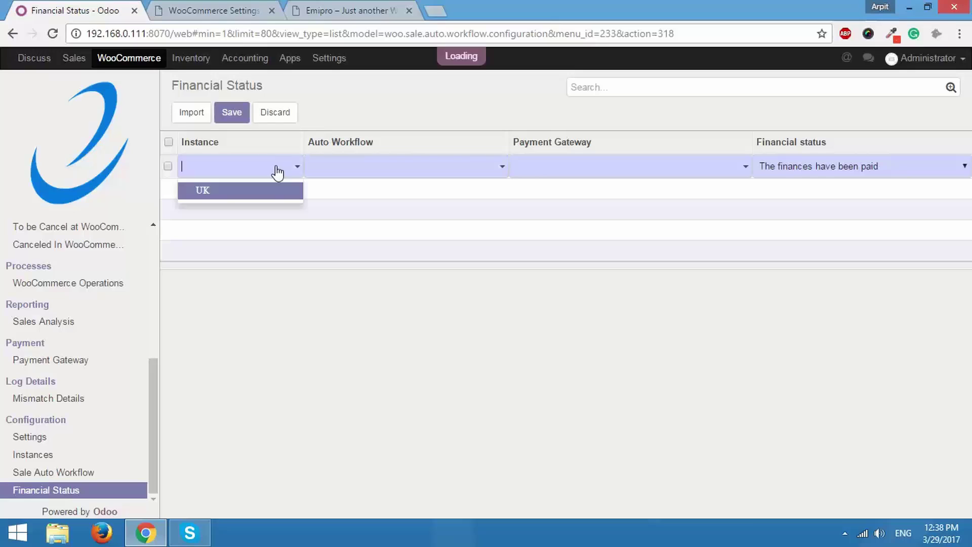
pyautogui.click(235, 199)
pyautogui.click(419, 176)
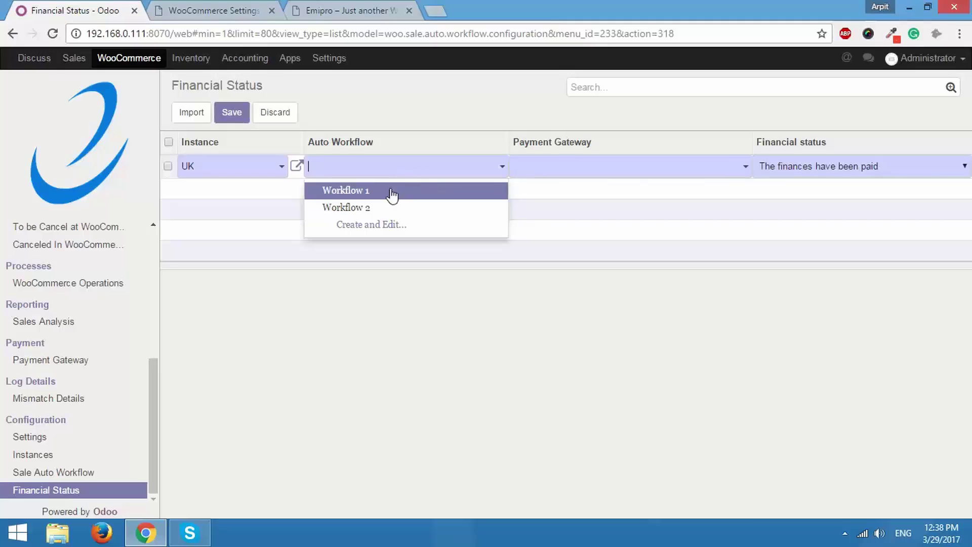
pyautogui.click(392, 192)
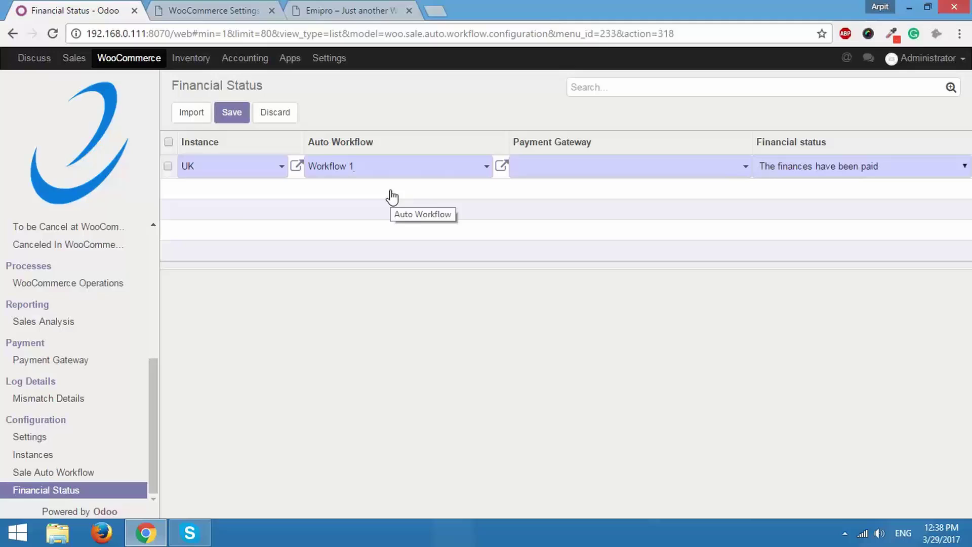
pyautogui.click(627, 174)
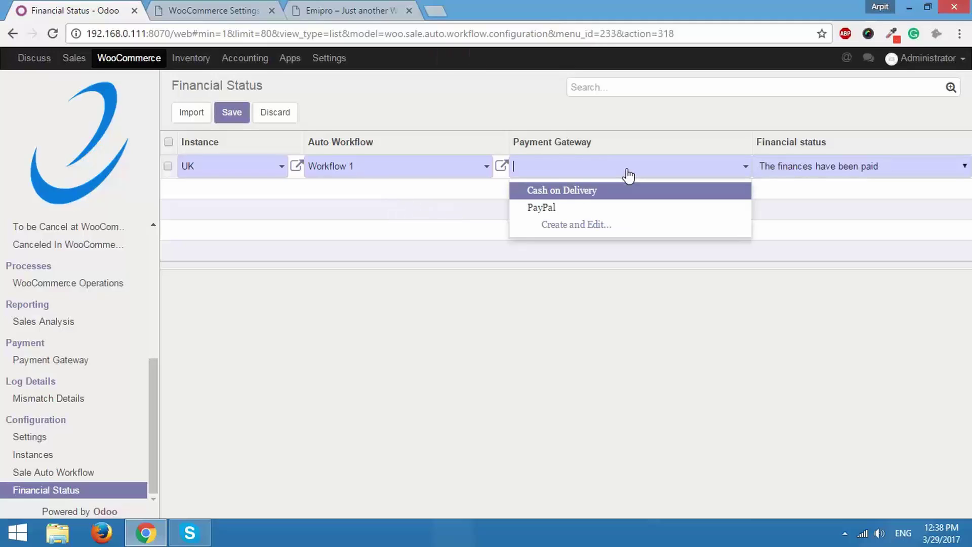
pyautogui.click(600, 195)
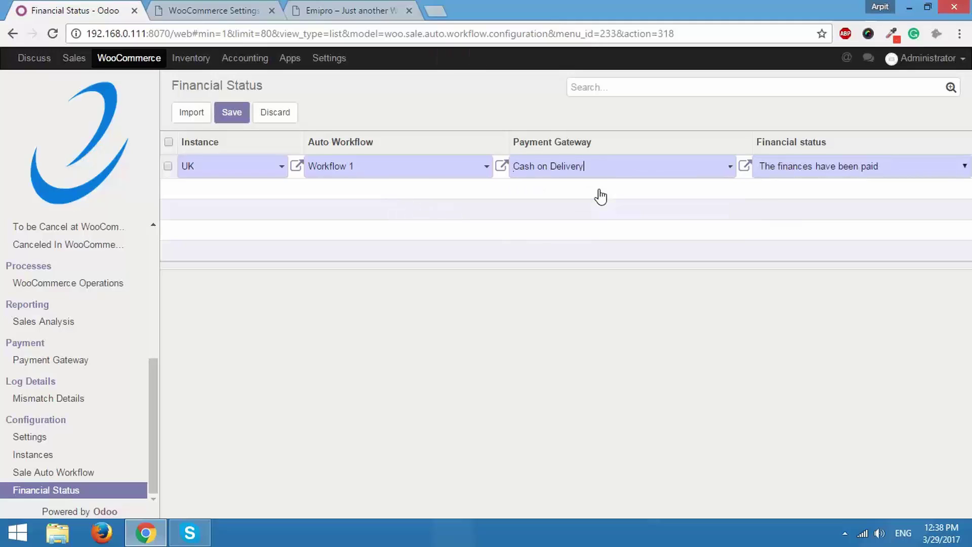
pyautogui.click(848, 169)
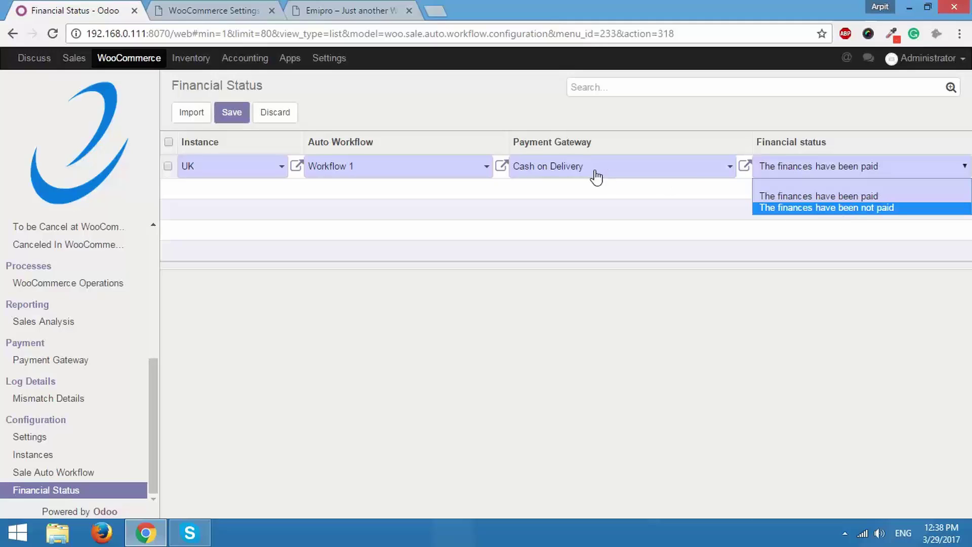
pyautogui.click(802, 208)
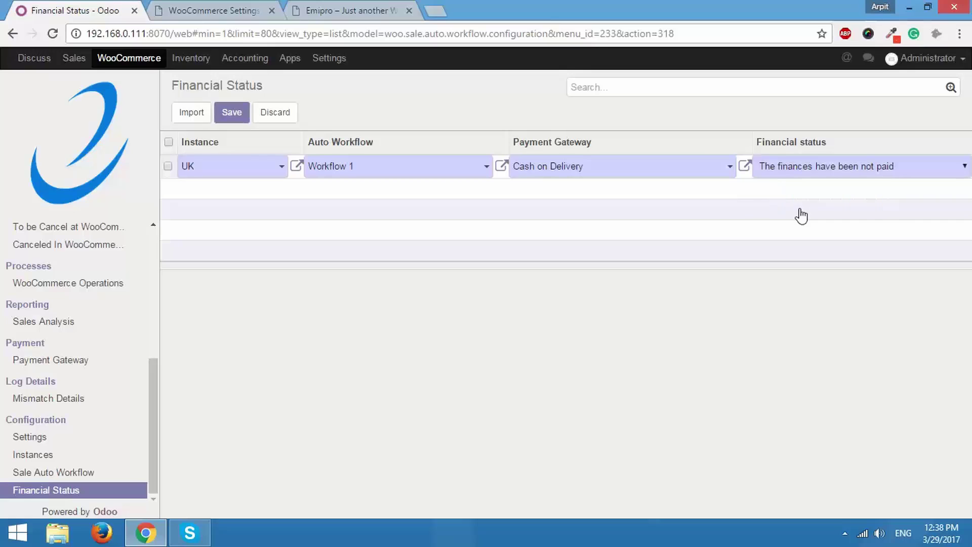
pyautogui.click(232, 120)
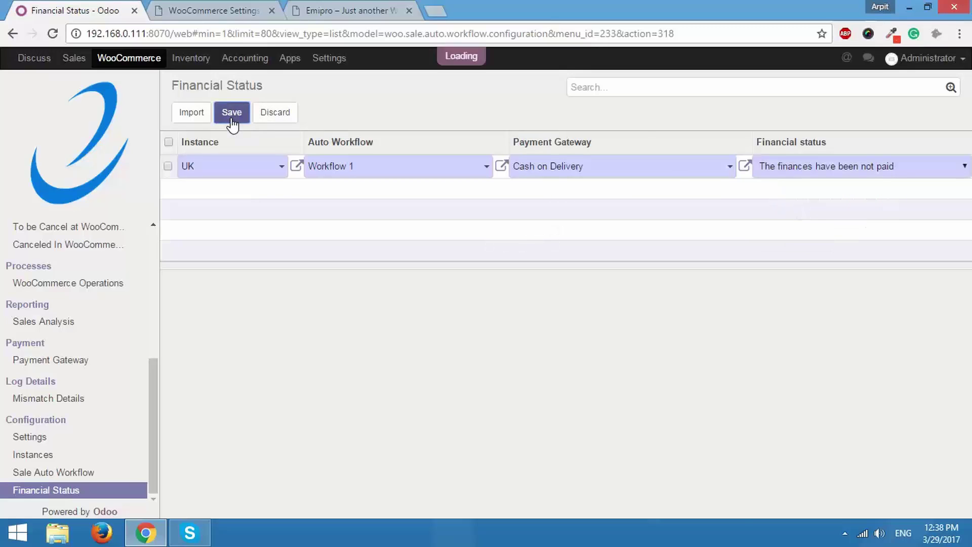
# - Add a row with UK, Workflow 2, PayPal and 'The finances have been paid'
pyautogui.click(192, 119)
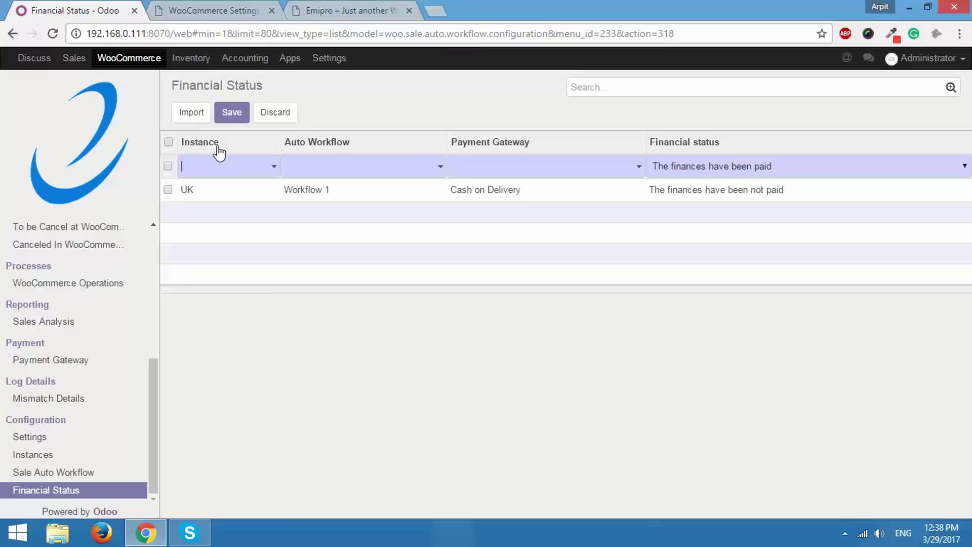
pyautogui.click(240, 172)
pyautogui.click(233, 195)
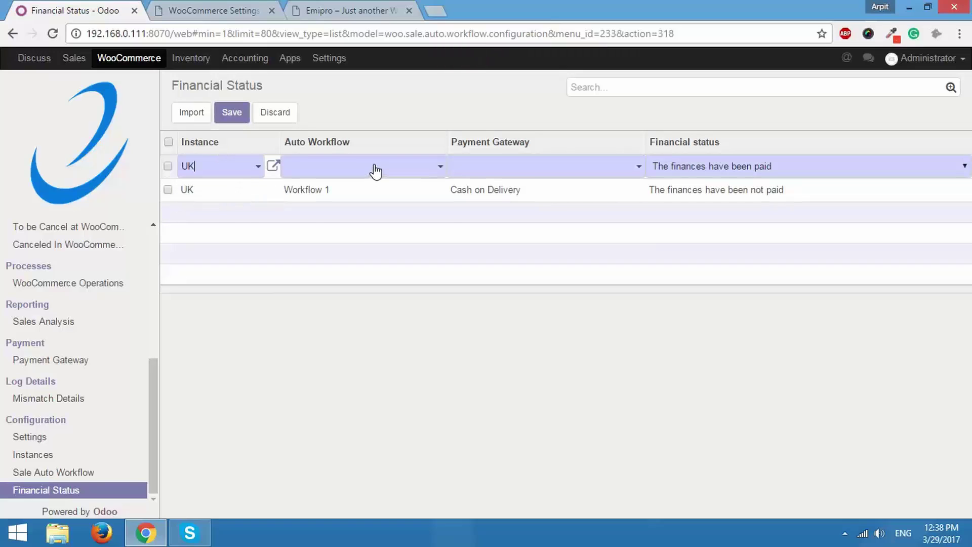
pyautogui.click(374, 170)
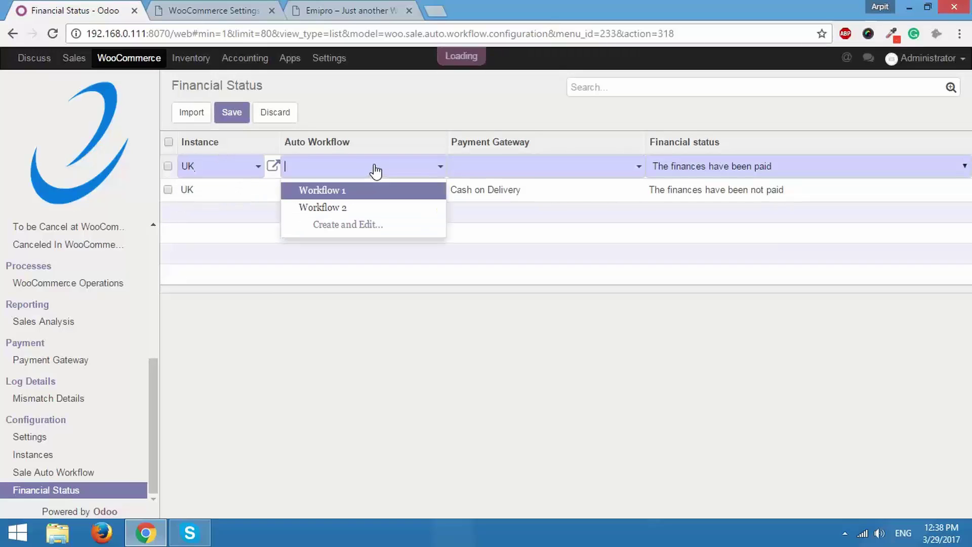
pyautogui.click(358, 209)
pyautogui.click(610, 173)
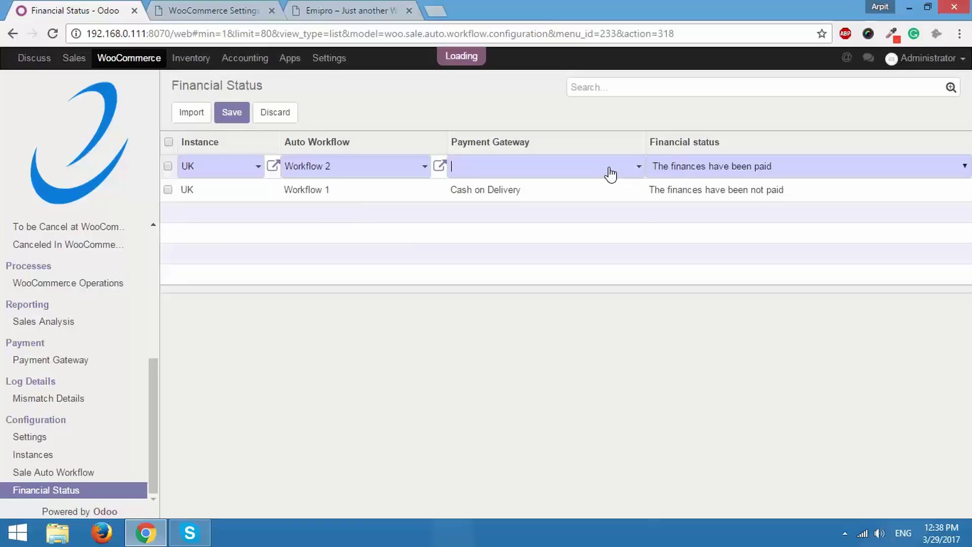
pyautogui.click(587, 207)
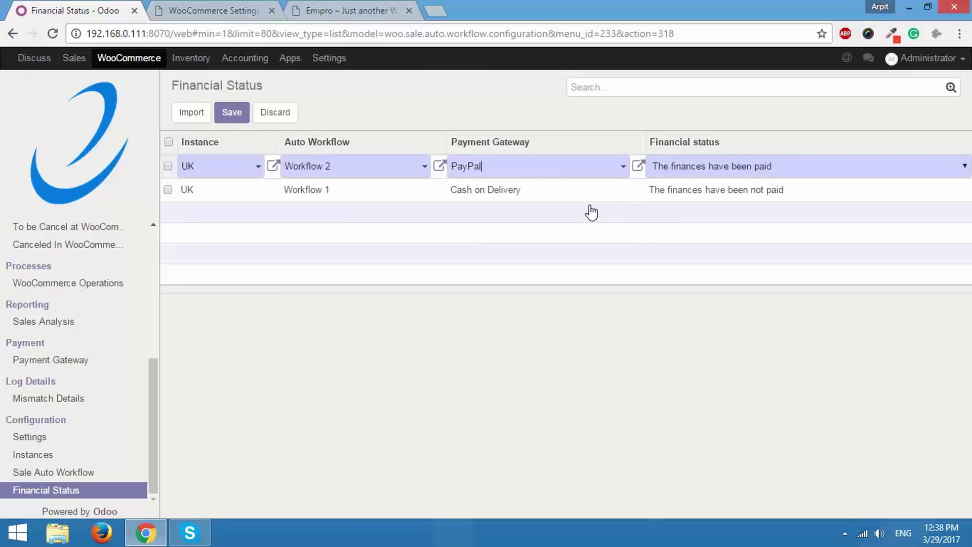
pyautogui.click(713, 167)
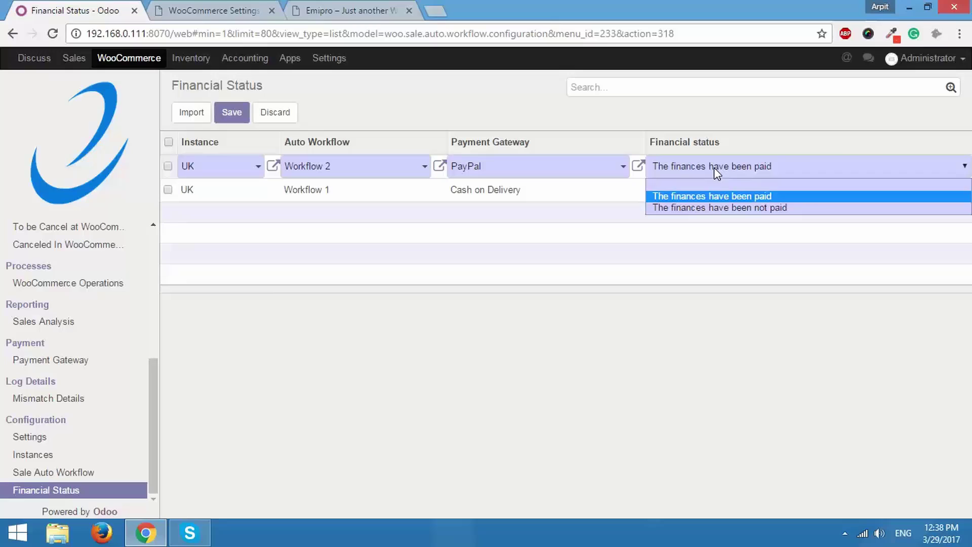
pyautogui.click(721, 196)
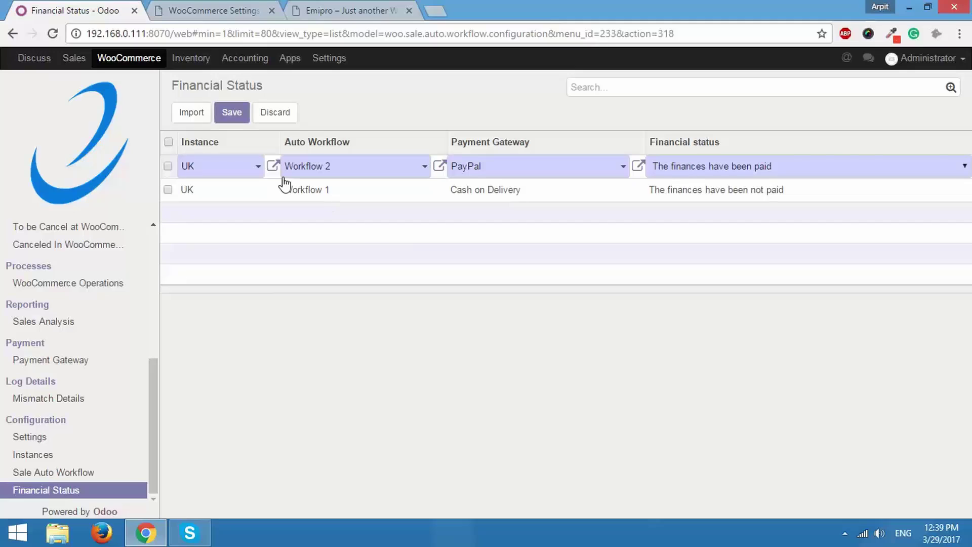
pyautogui.click(232, 117)
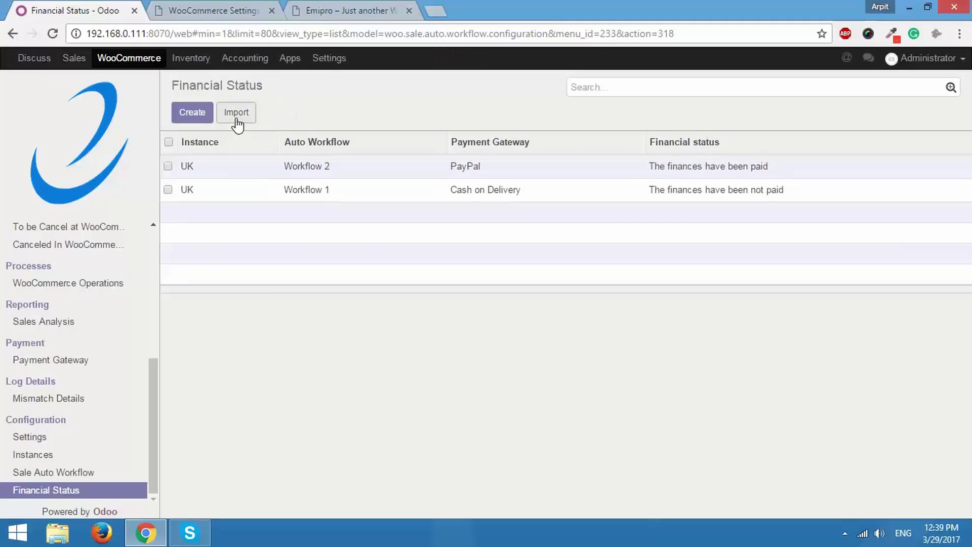